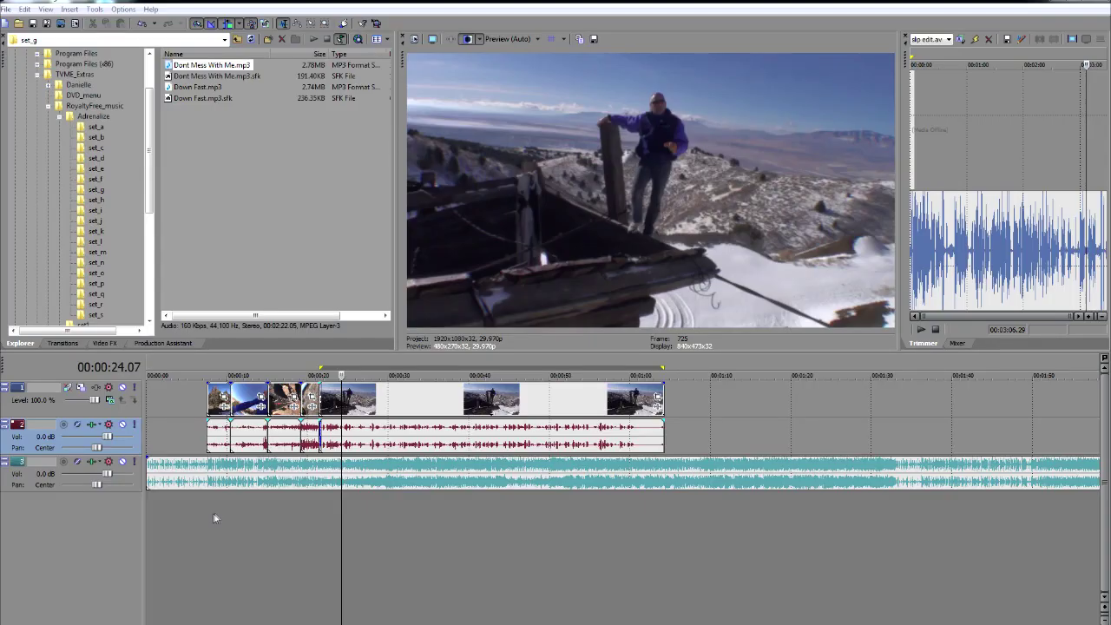
Preview the timeline from about 8 seconds, stopping near 17 seconds
click(214, 518)
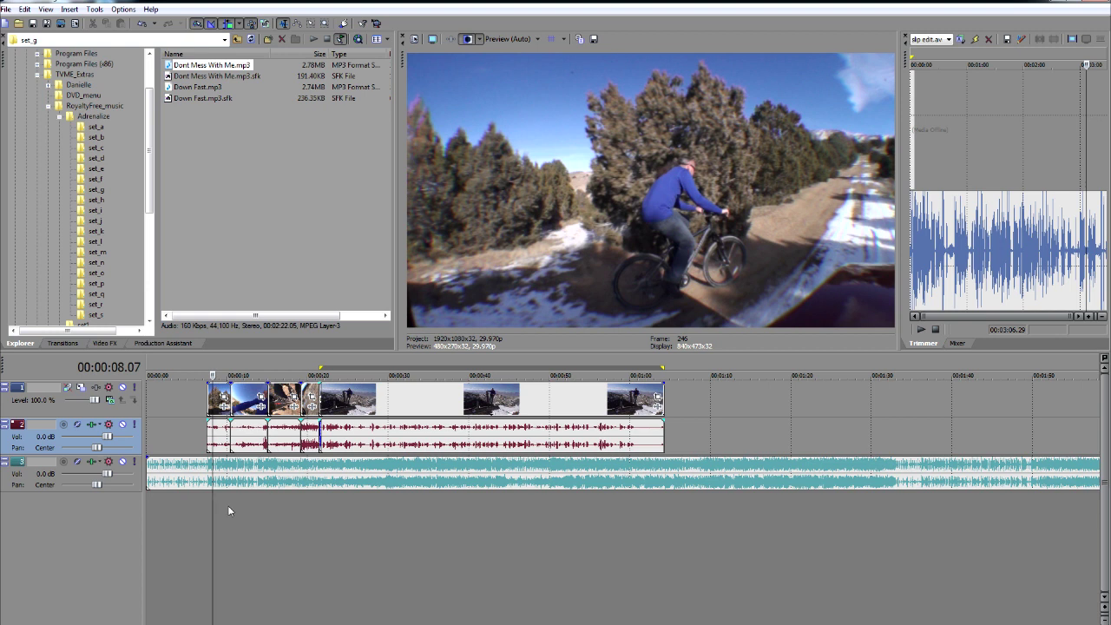
key(space)
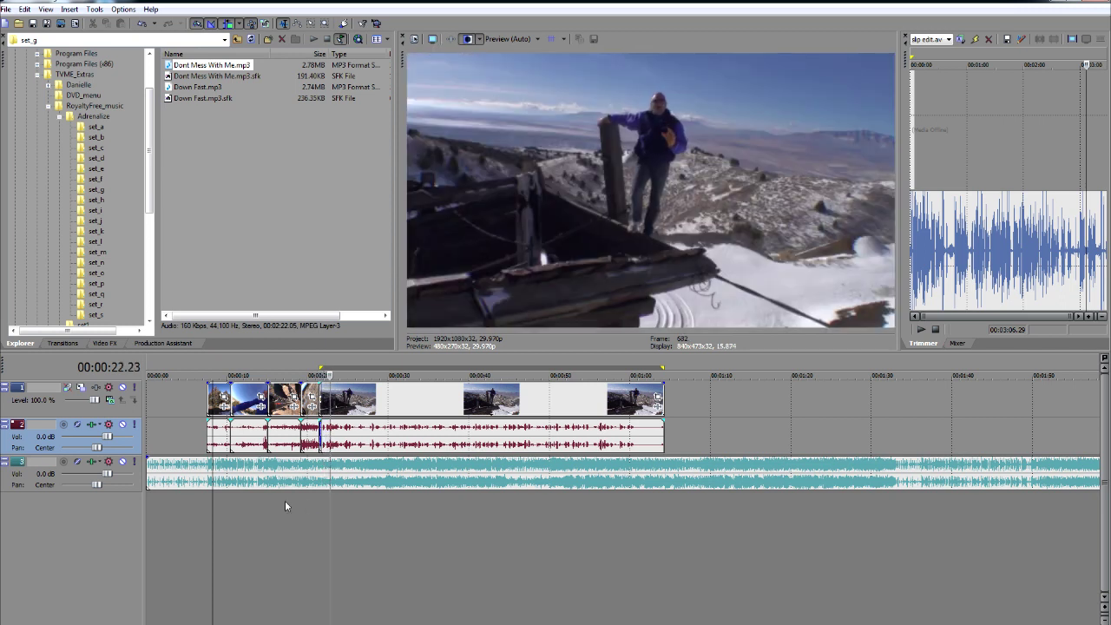
click(285, 501)
Silence the first dialogue clip's audio by dragging its gain line fully down
click(216, 441)
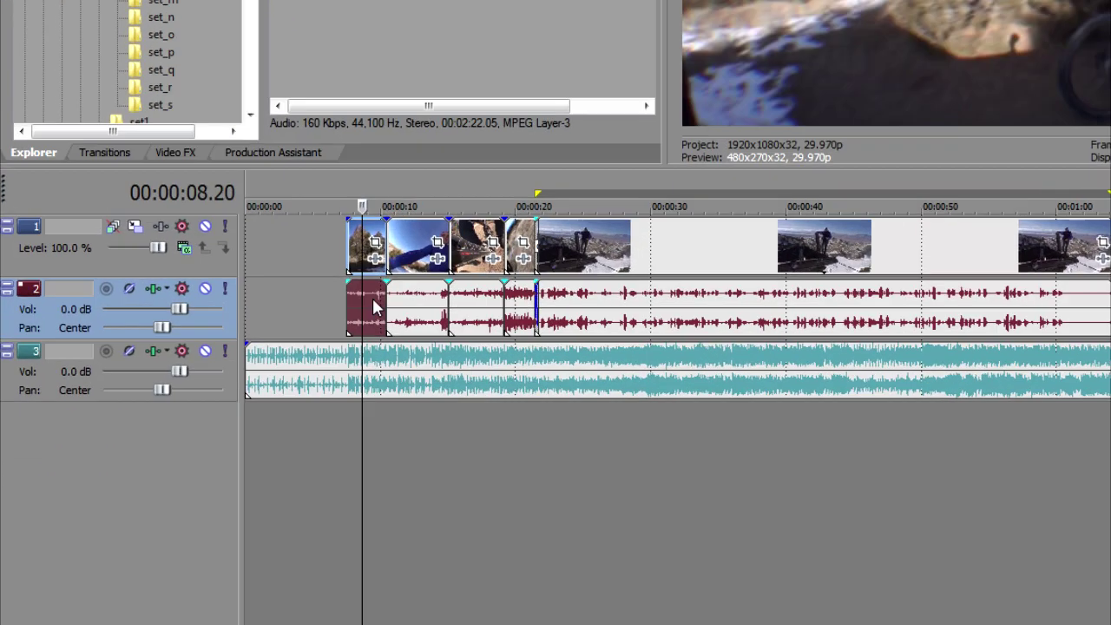
click(246, 439)
click(637, 209)
click(694, 212)
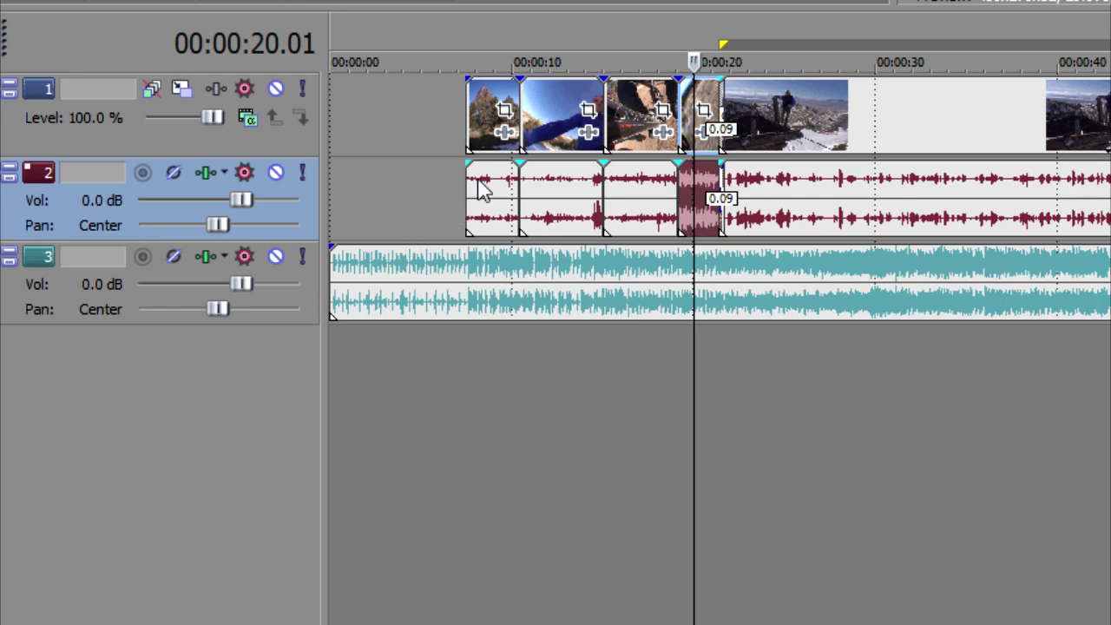
click(490, 218)
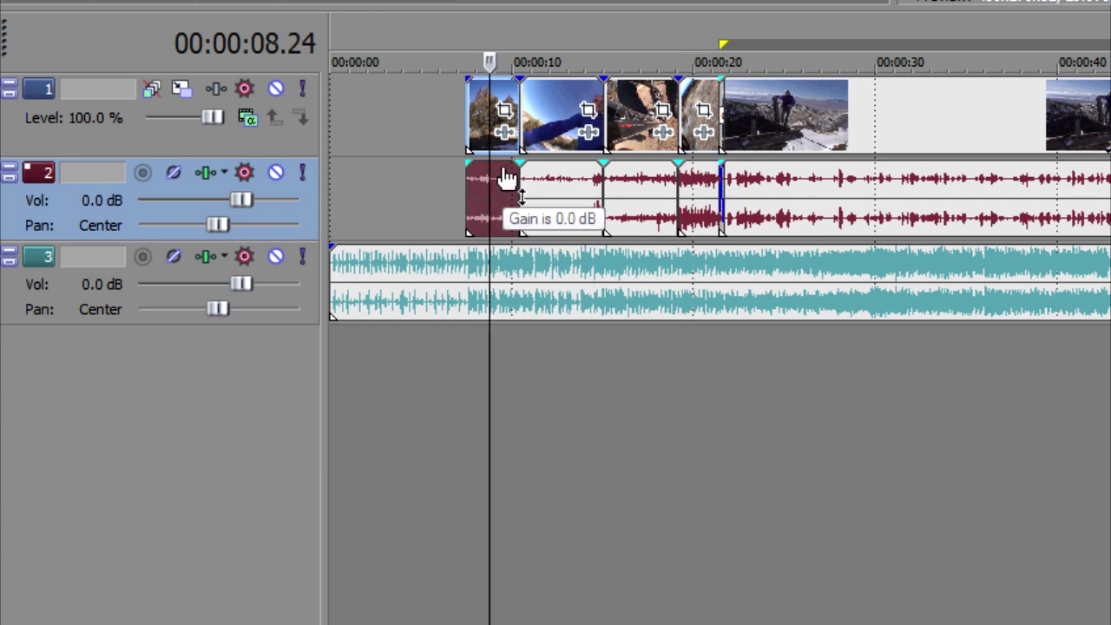
drag(503, 174, 507, 287)
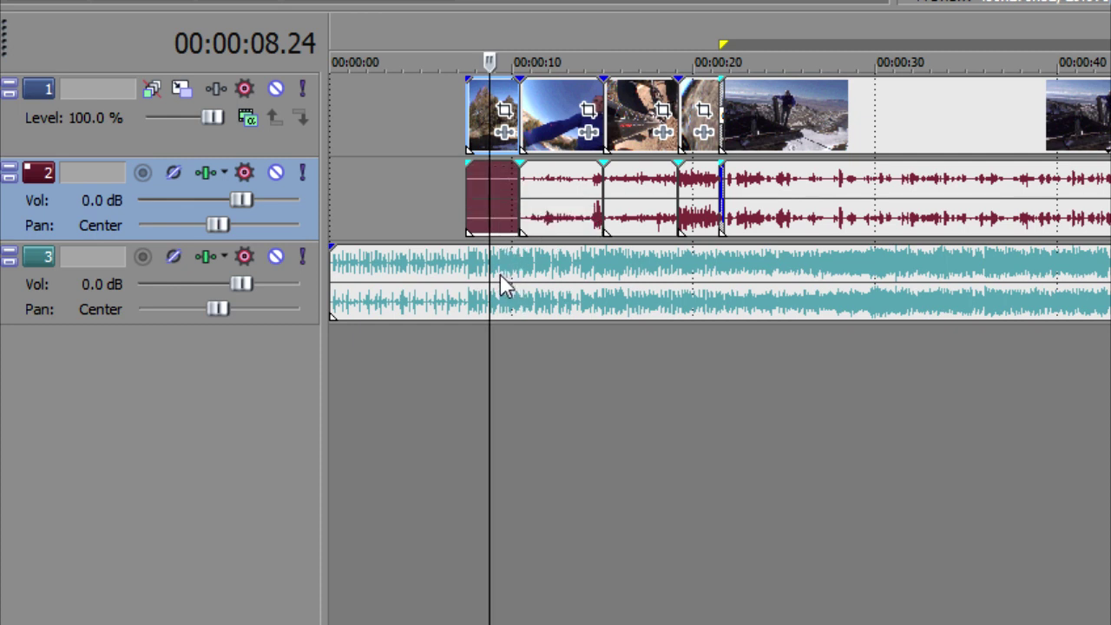
Mute the music track, preview the silenced clip, then restore its audio level
click(275, 257)
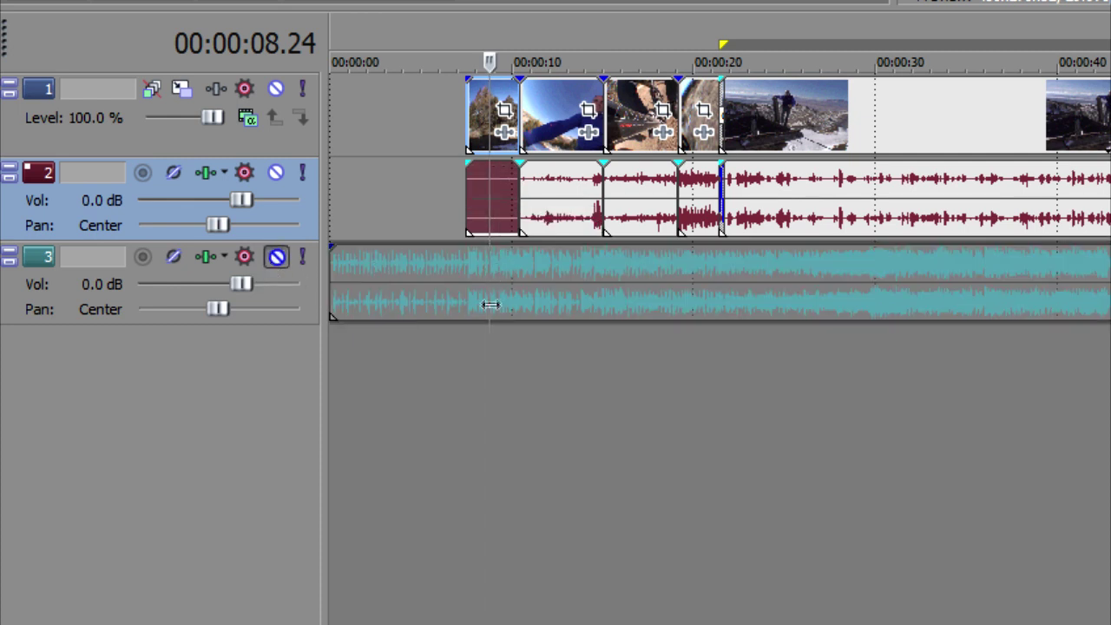
key(space)
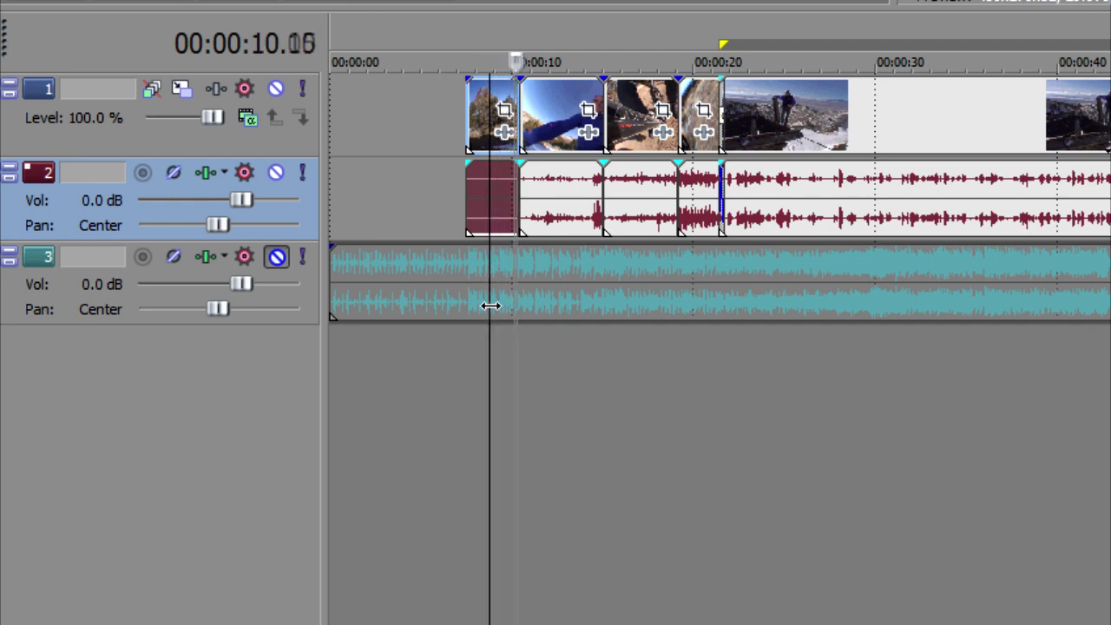
key(space)
drag(502, 234, 488, 189)
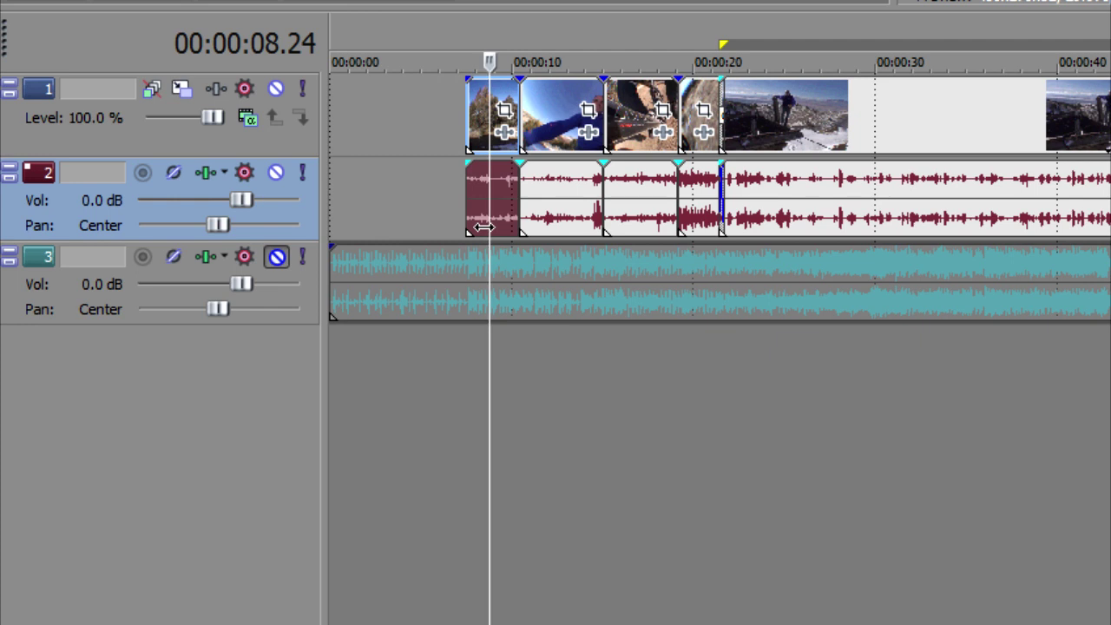
key(space)
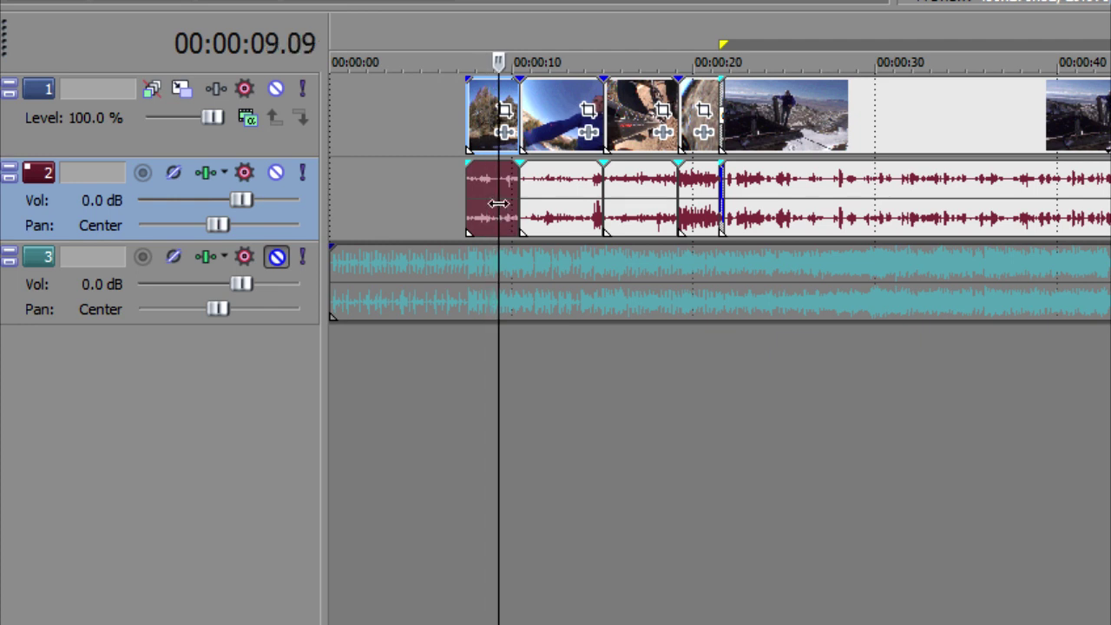
Drag the first four dialogue clips' gain to -Inf, unmute music, and play from 19 seconds
shift+click(701, 233)
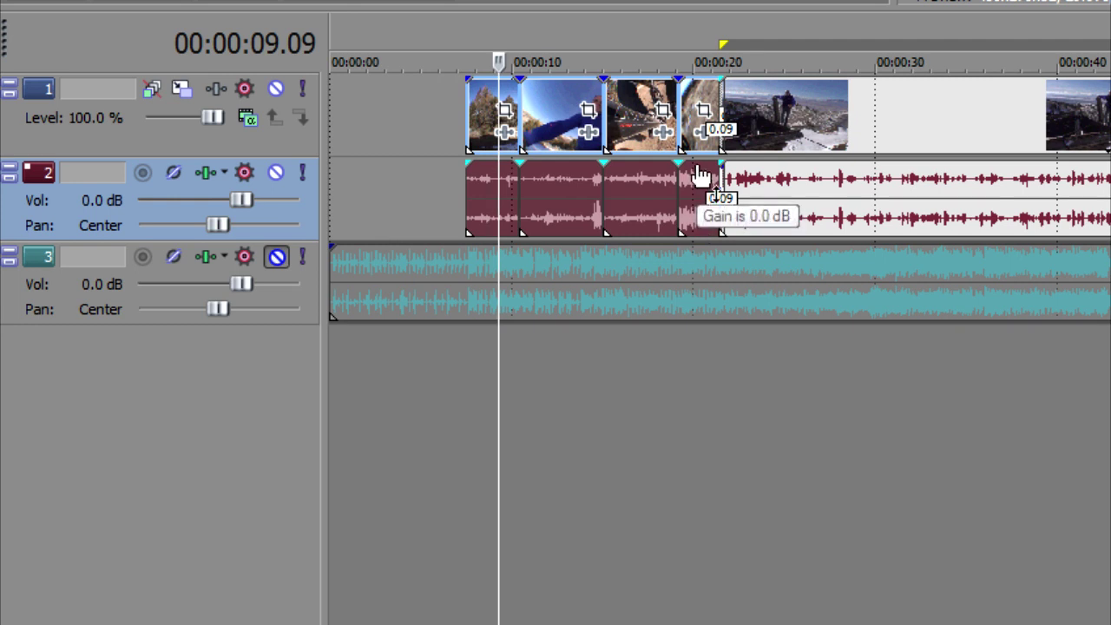
drag(701, 178, 701, 317)
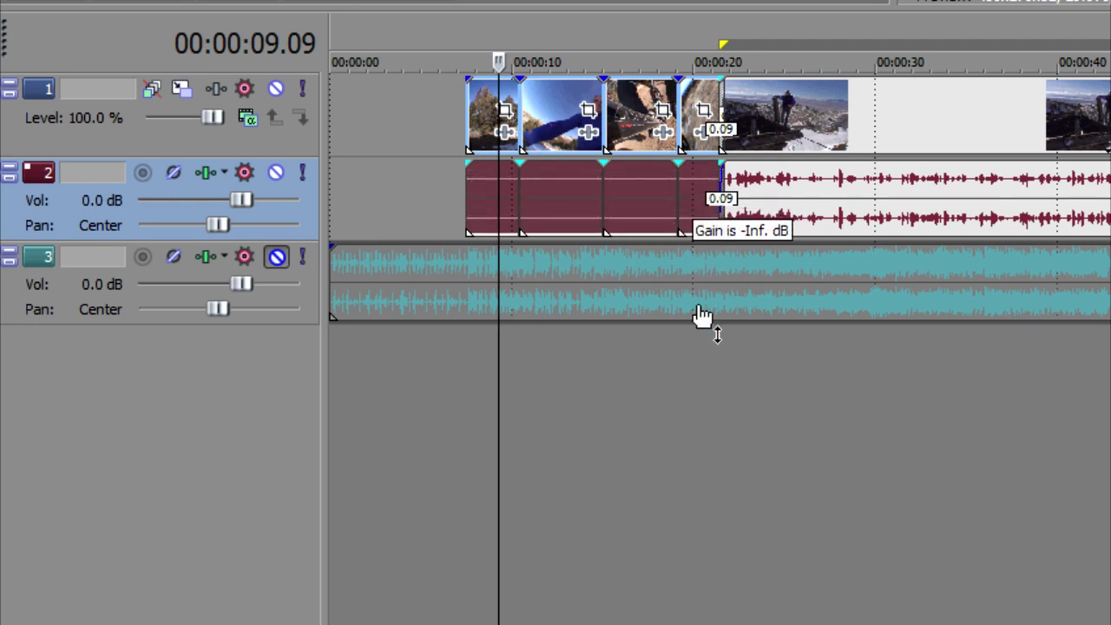
click(279, 260)
click(685, 382)
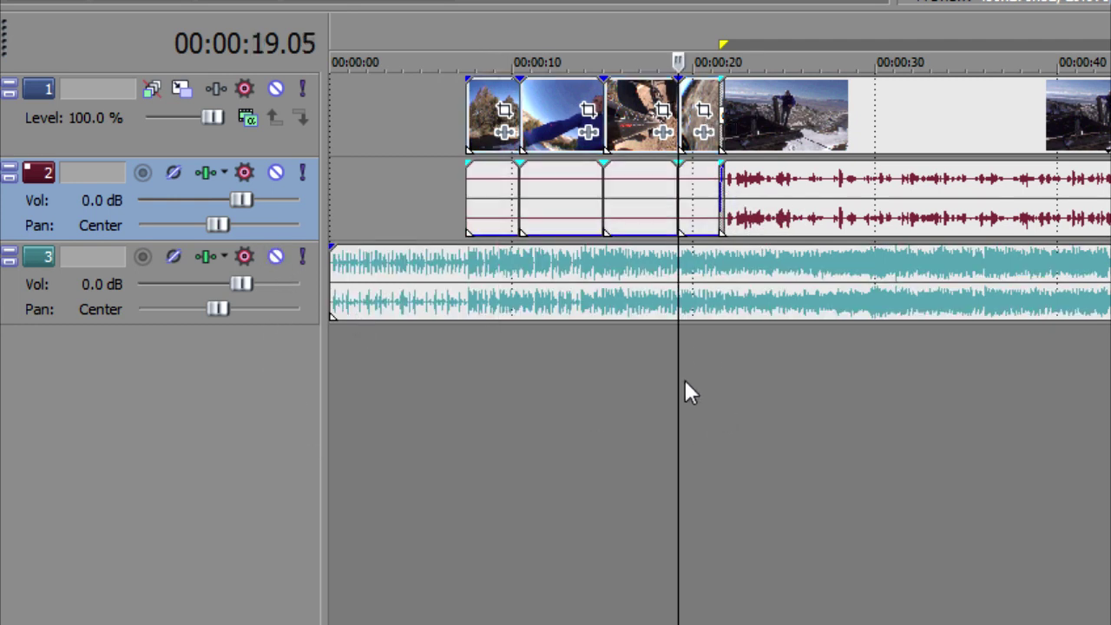
key(space)
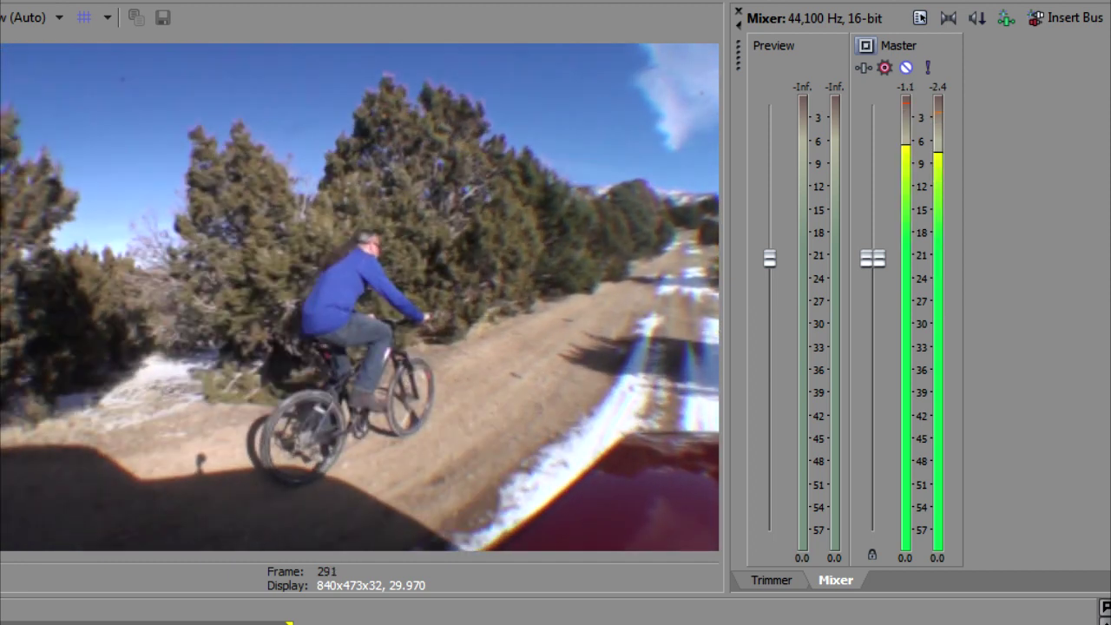
Lower the music event's gain to about -2.8 dB, then select everything from 19 seconds on
key(space)
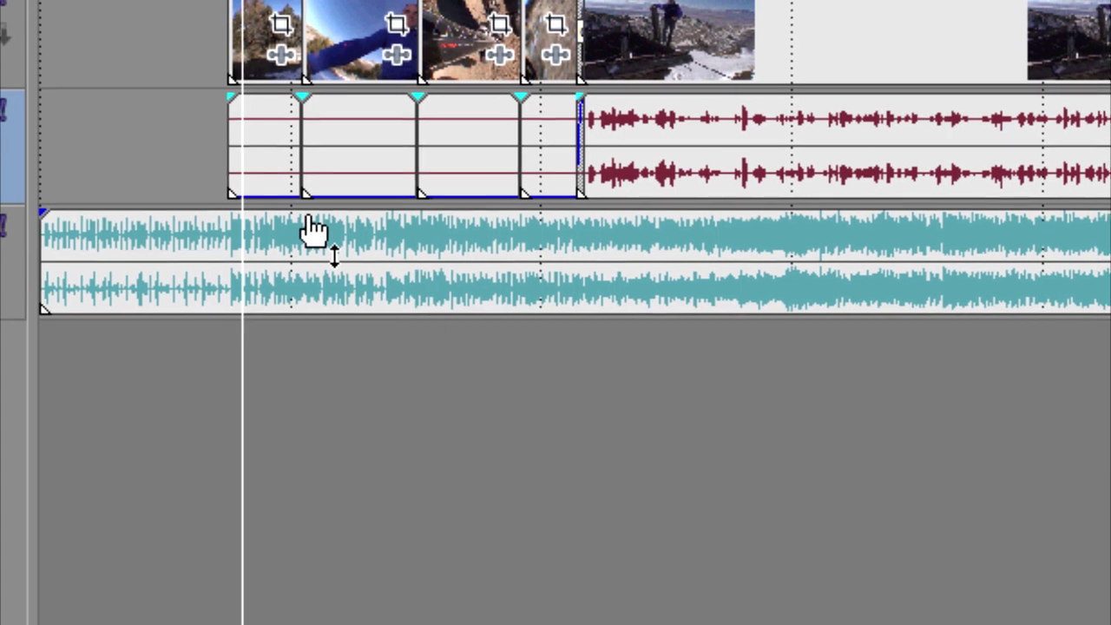
drag(311, 231, 311, 261)
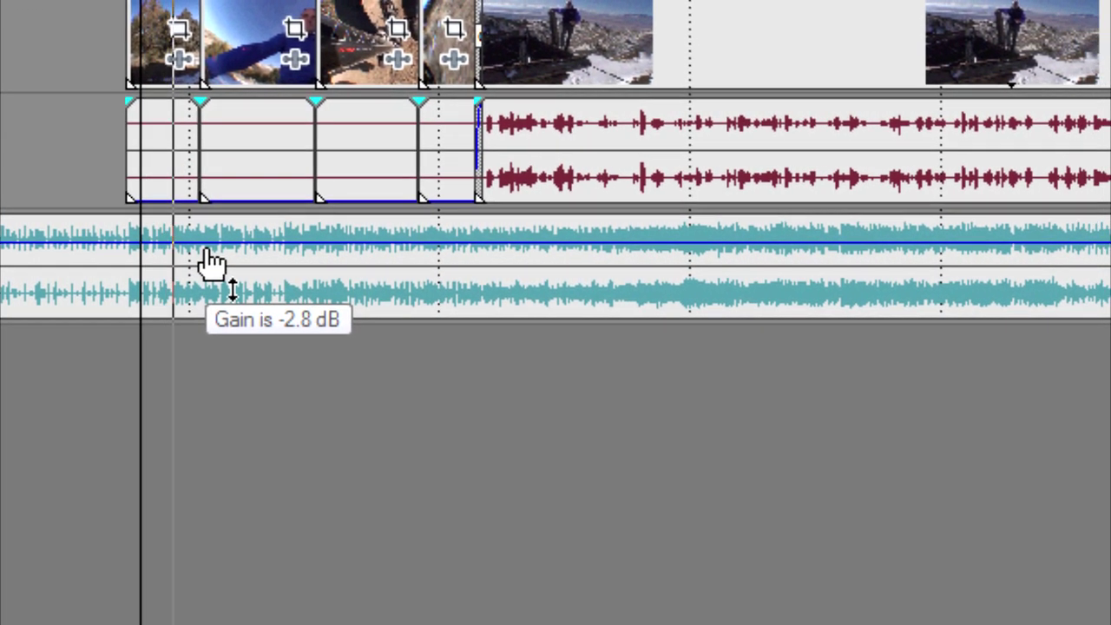
drag(206, 250, 141, 264)
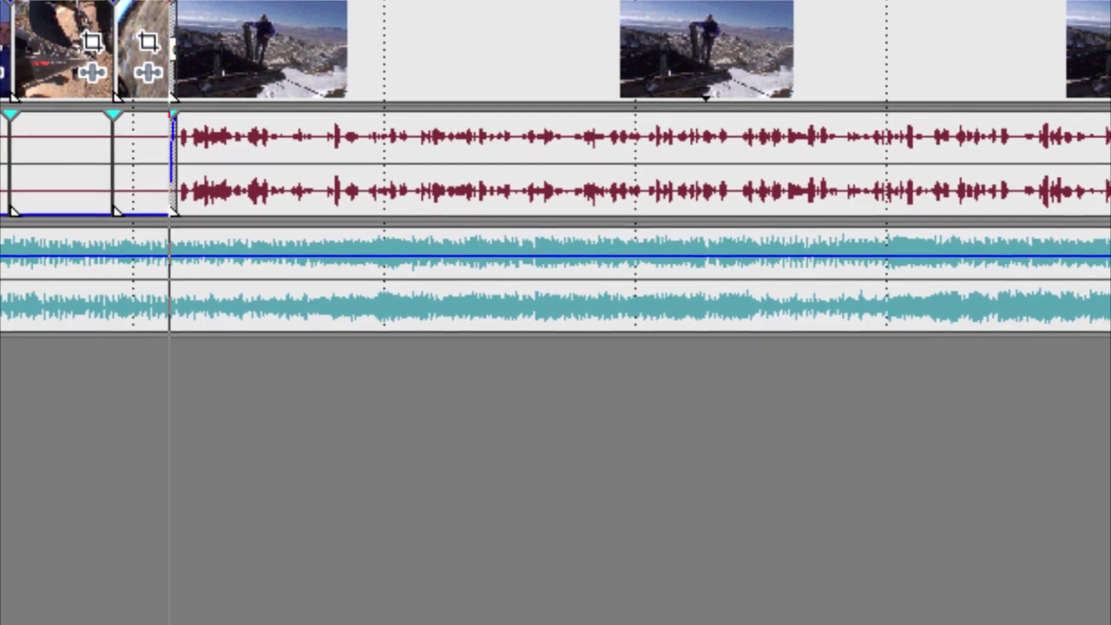
mouse_move(267, 262)
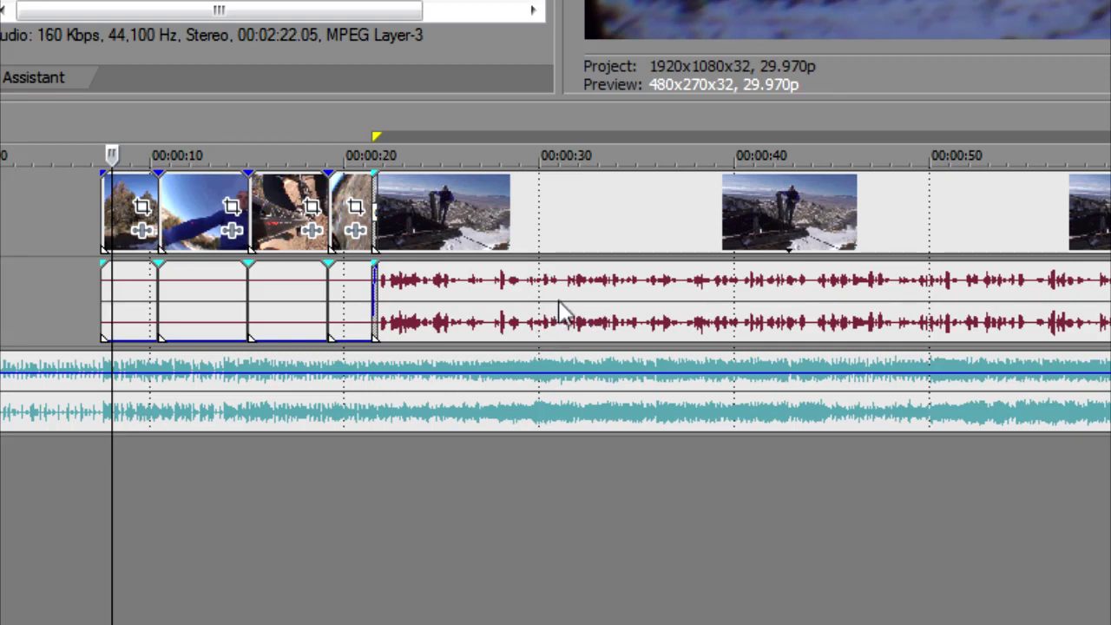
key(ctrl+shift+End)
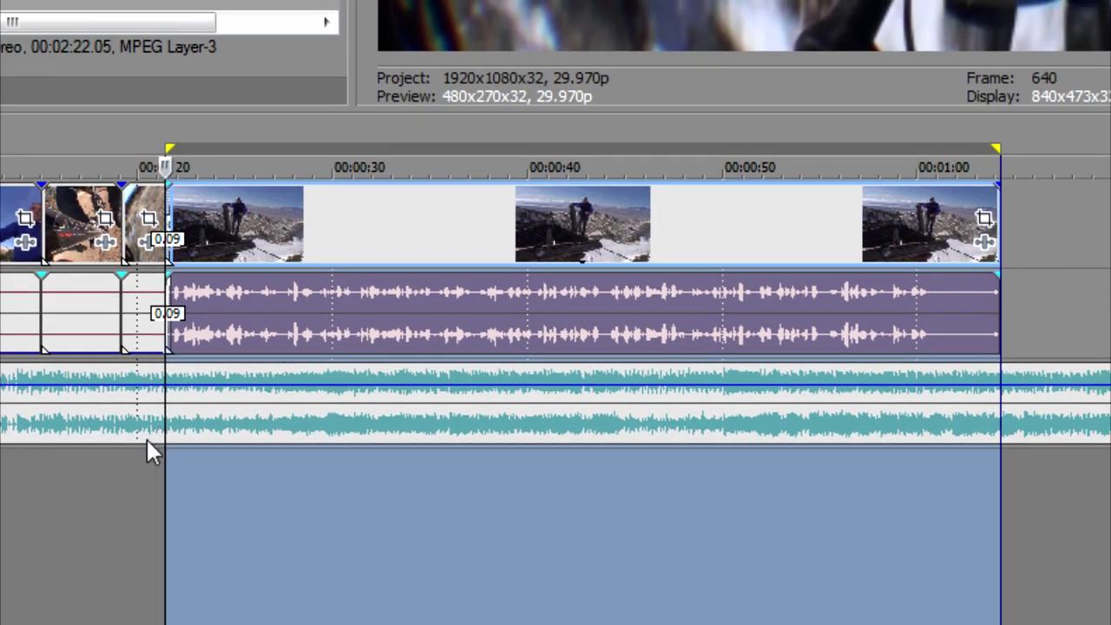
Add a music volume envelope and drag its dialogue section down to -15.8 dB
key(p)
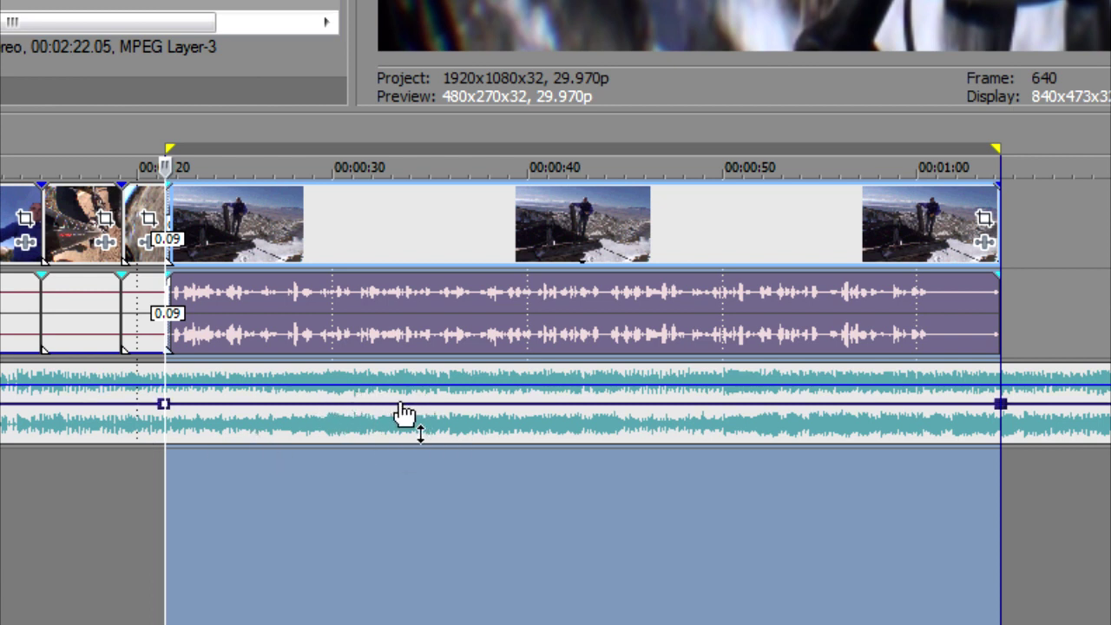
drag(404, 414, 405, 449)
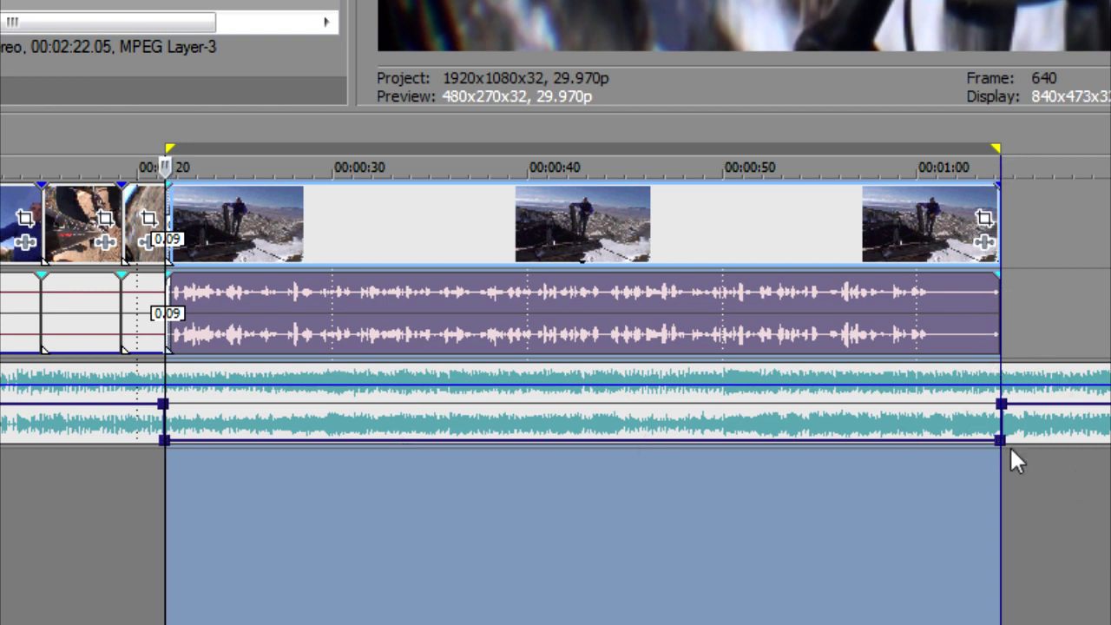
click(144, 513)
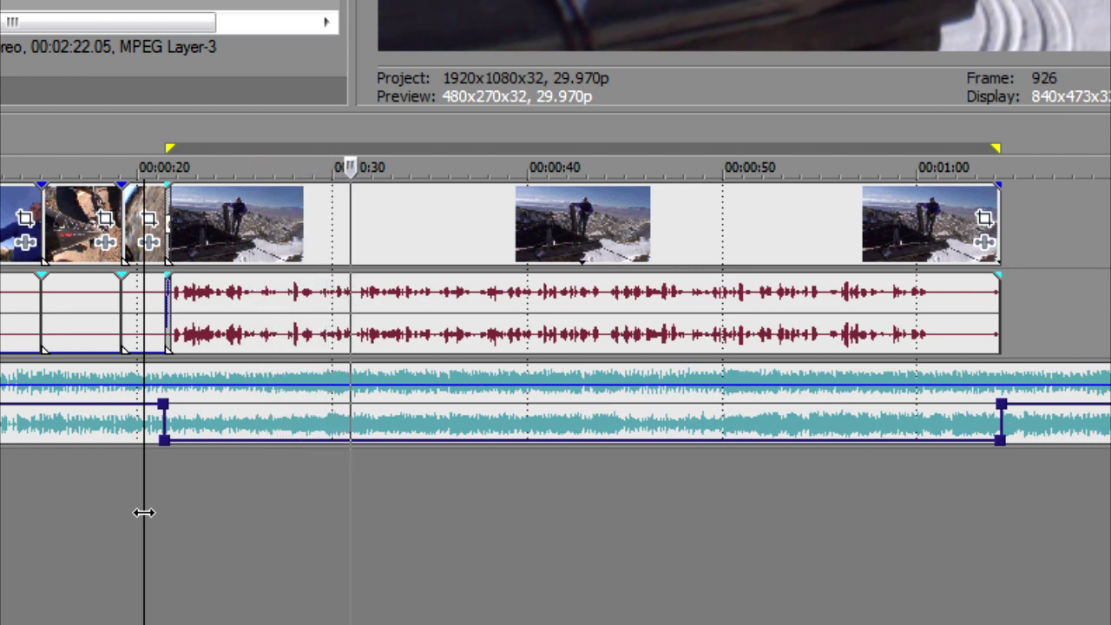
key(space)
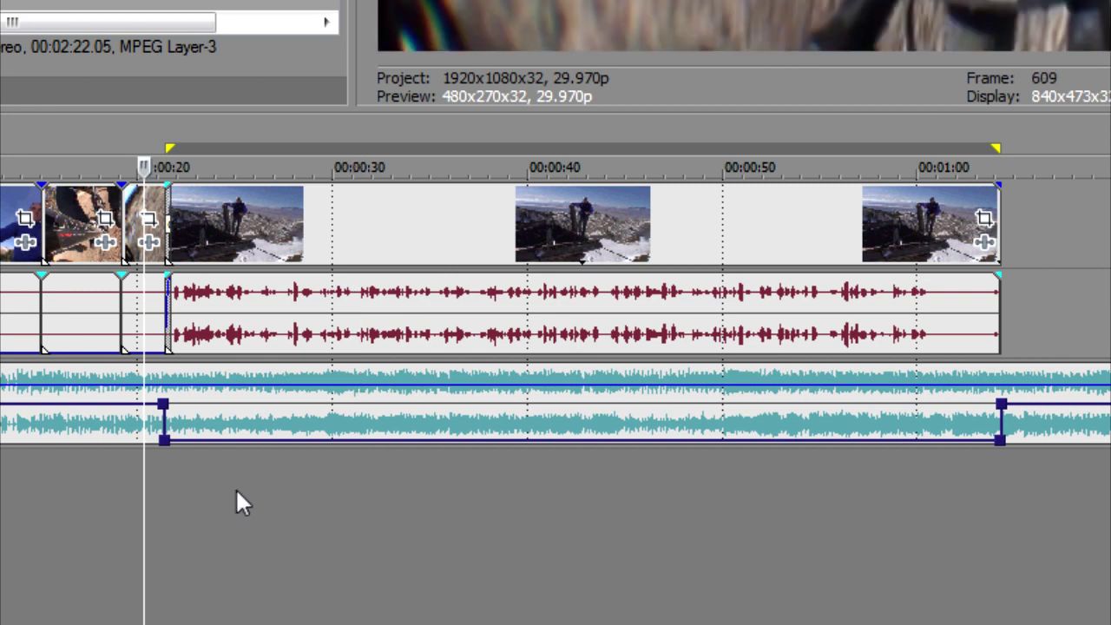
Slope both ends of the music envelope's dip into gradual ramps, then play from 0:20
click(165, 448)
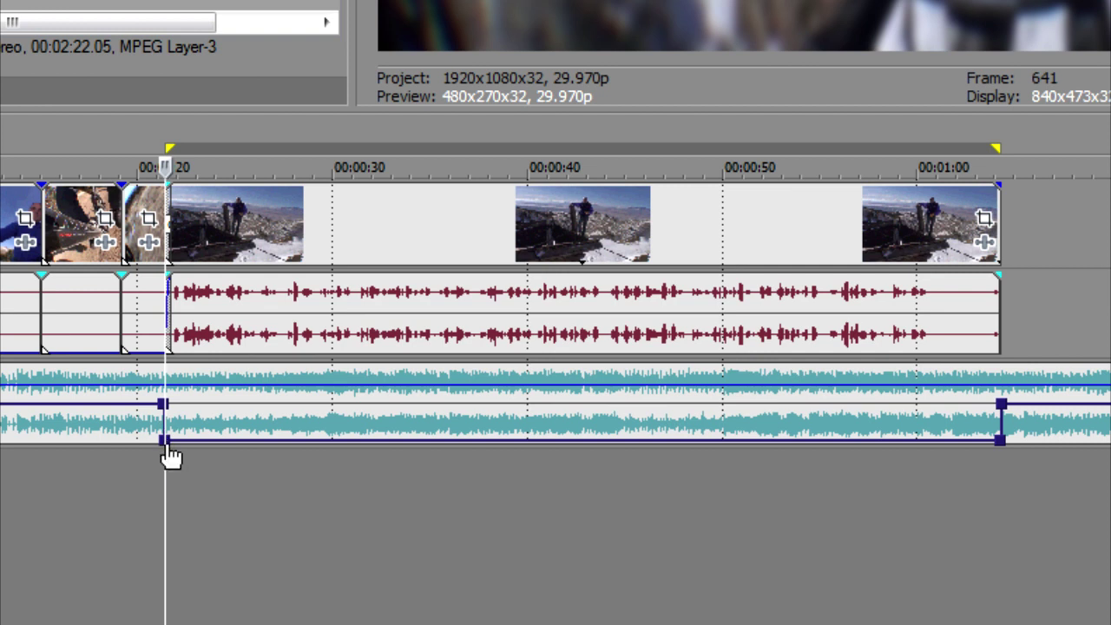
drag(168, 449, 191, 453)
drag(1000, 450, 968, 449)
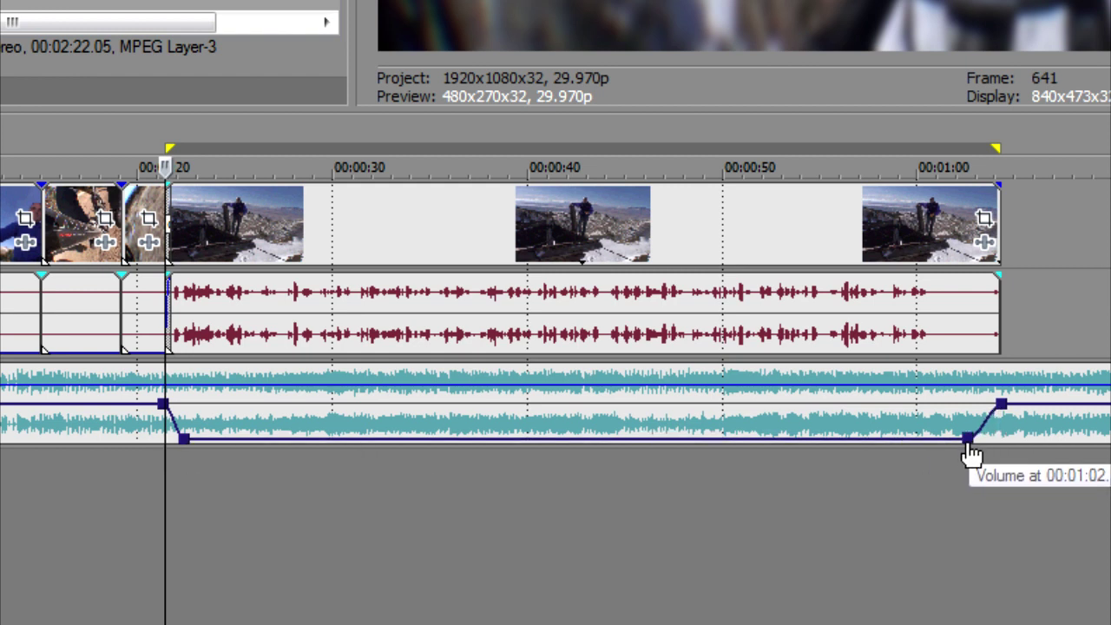
click(131, 465)
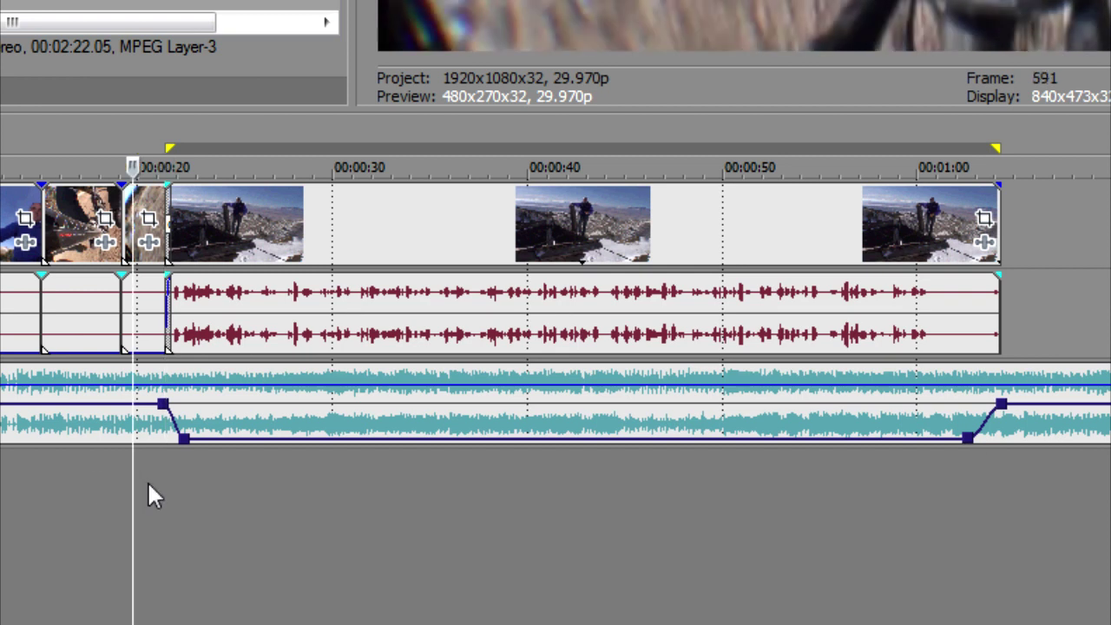
key(space)
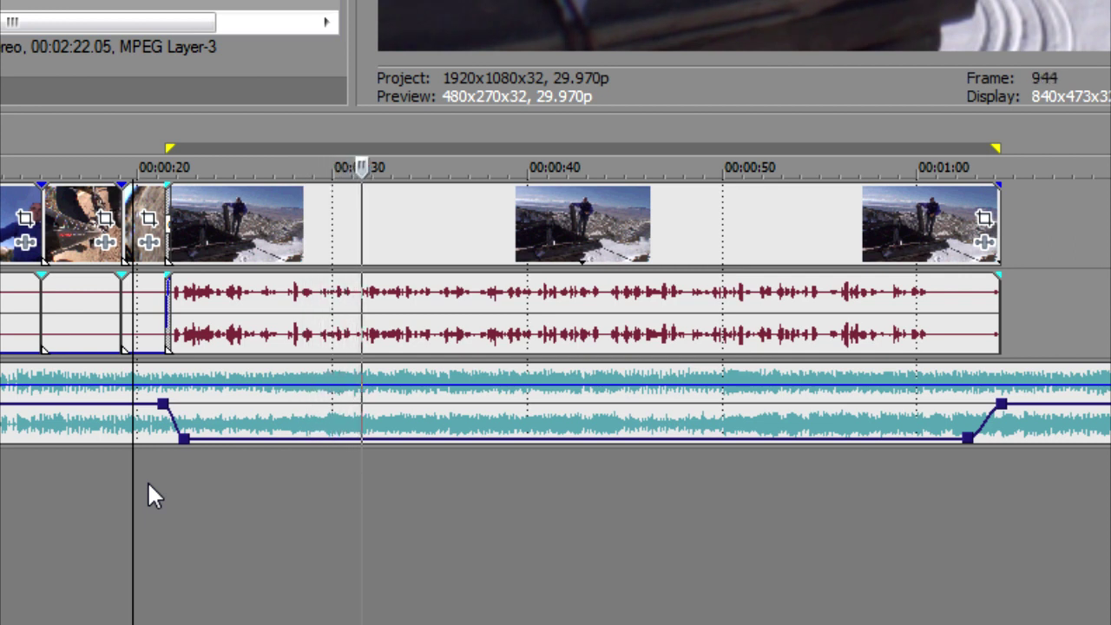
key(space)
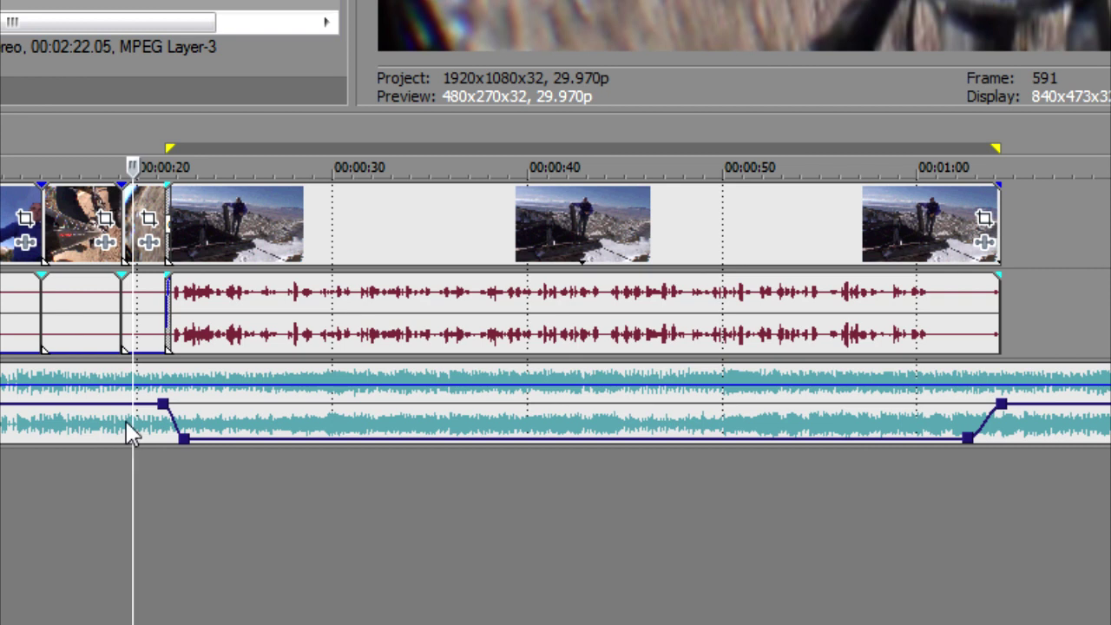
Delete the dip's envelope point from its right-click menu
right_click(187, 436)
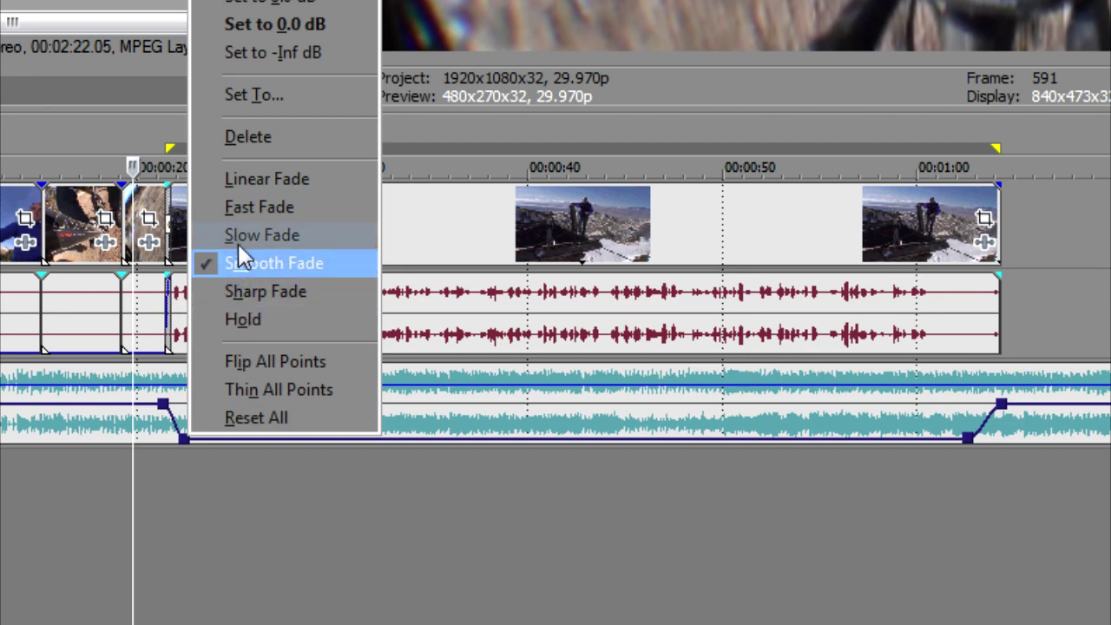
click(262, 136)
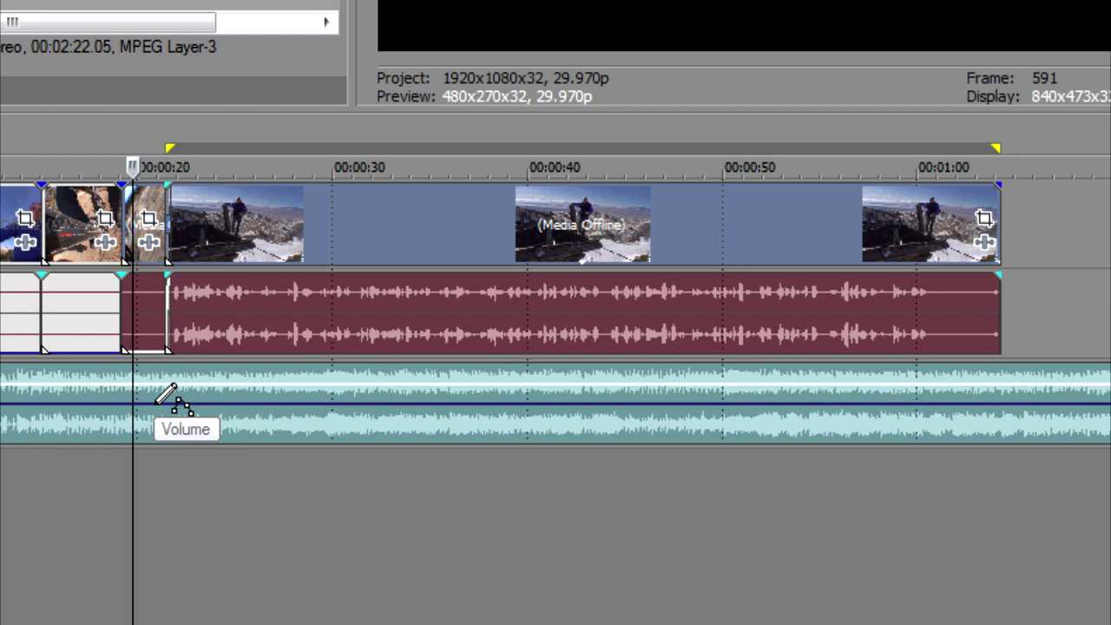
Pencil-draw the music volume envelope low after 0:20, rising back up near the end
mouse_move(156, 402)
mouse_down()
mouse_move(177, 405)
mouse_move(198, 432)
mouse_move(238, 438)
mouse_up()
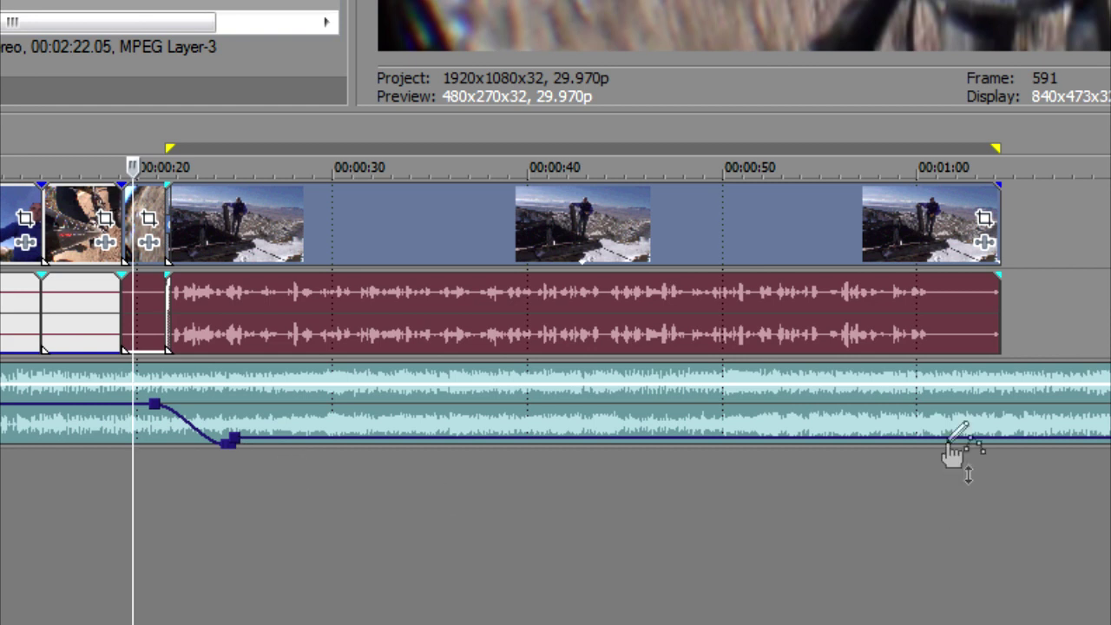
mouse_move(941, 437)
mouse_down()
mouse_move(1004, 425)
mouse_move(1040, 390)
mouse_up()
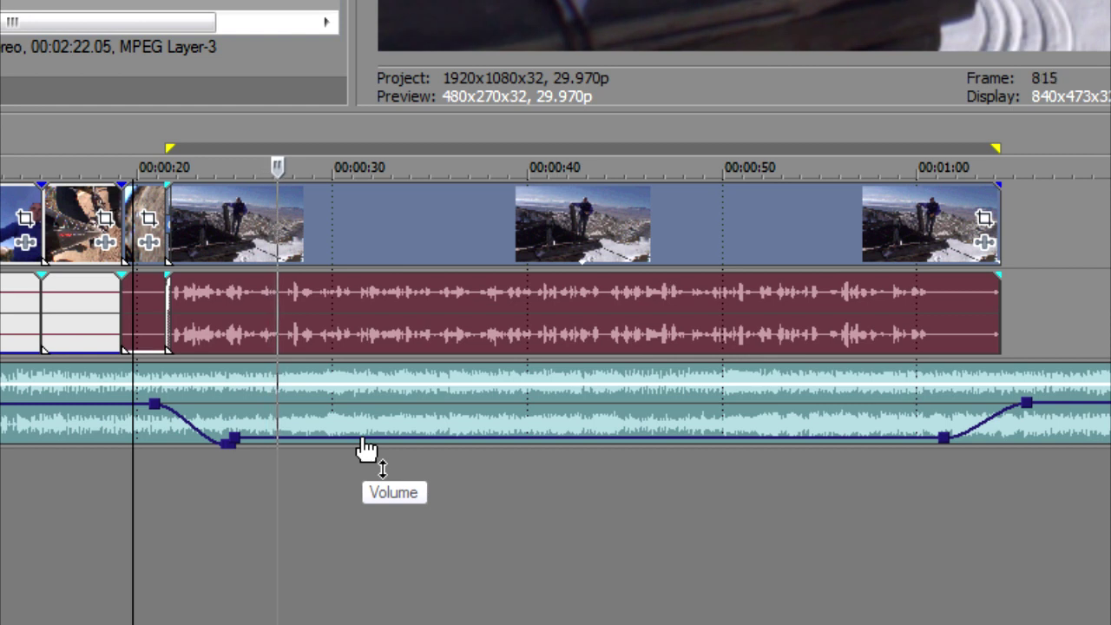
mouse_move(374, 437)
mouse_down()
mouse_move(416, 407)
mouse_move(448, 436)
mouse_move(482, 420)
mouse_move(529, 436)
mouse_move(576, 431)
mouse_up()
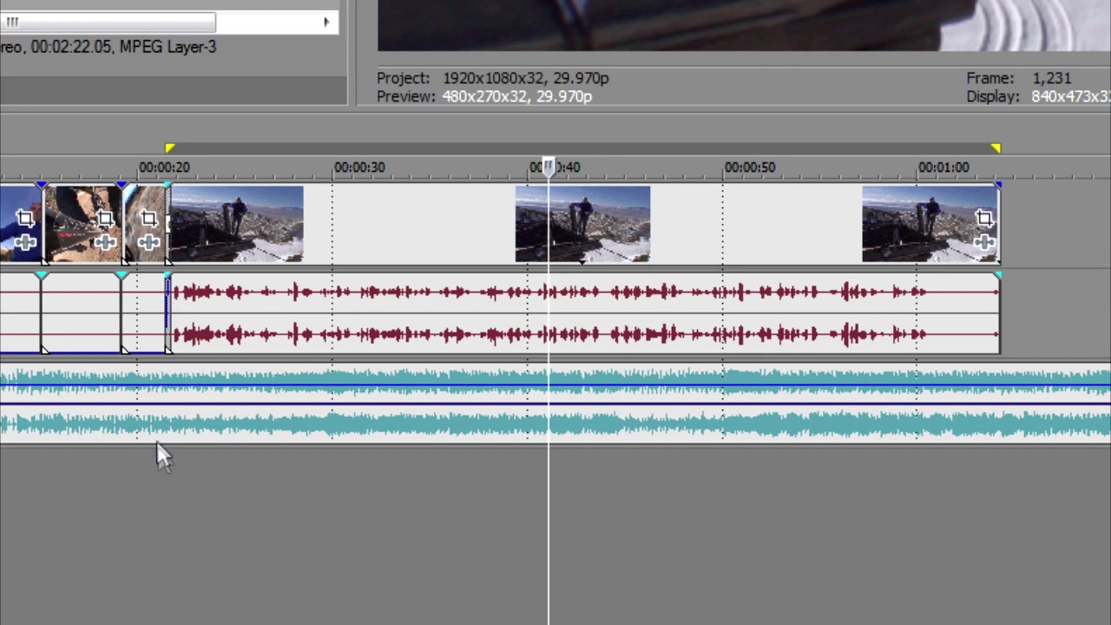
Add envelope points near 0:21 and 1:00, duck the music between them, and preview
double_click(161, 403)
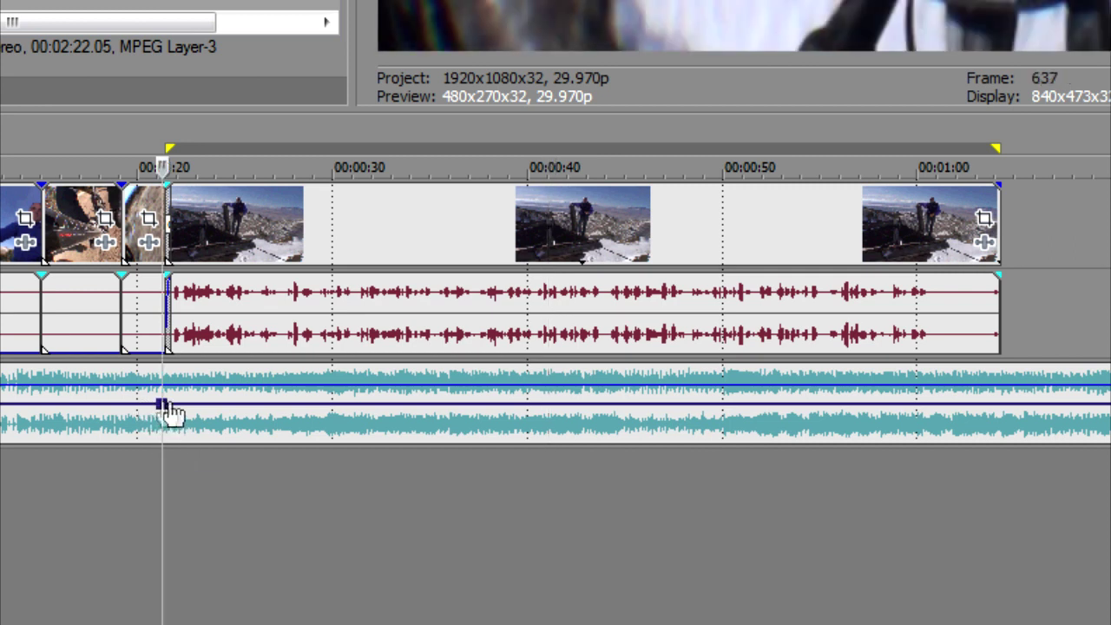
double_click(186, 404)
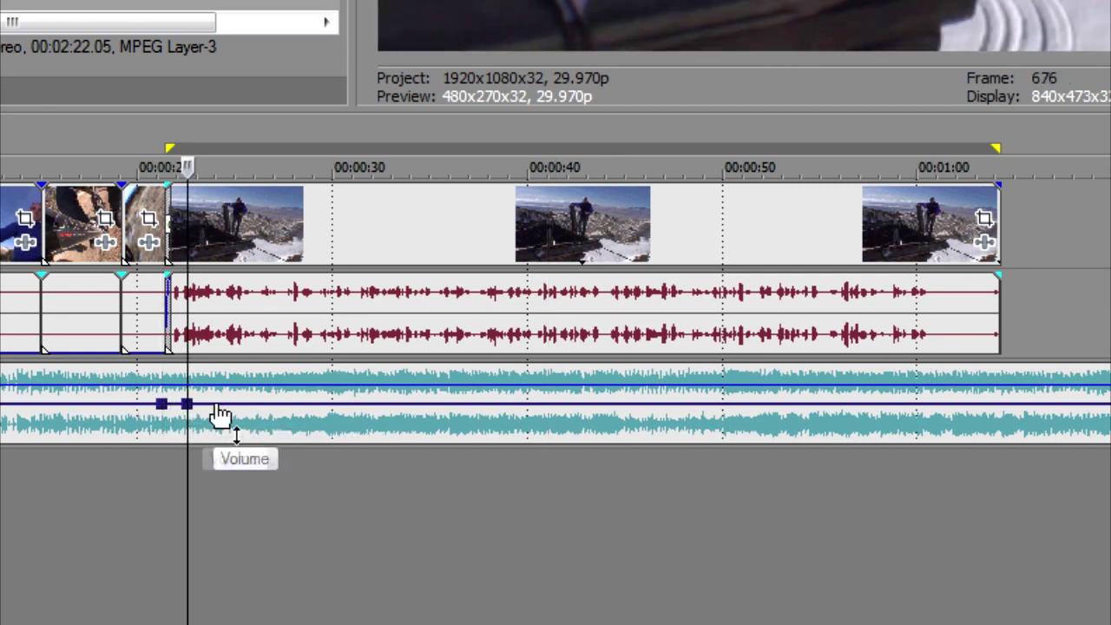
mouse_move(192, 415)
drag(187, 406, 187, 437)
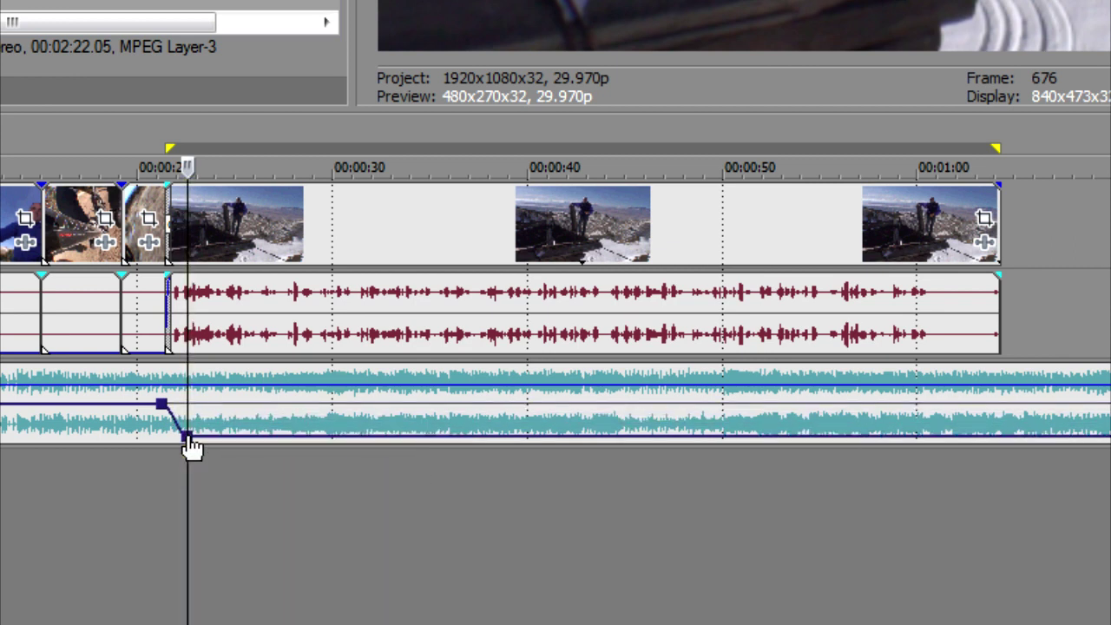
double_click(869, 436)
double_click(927, 436)
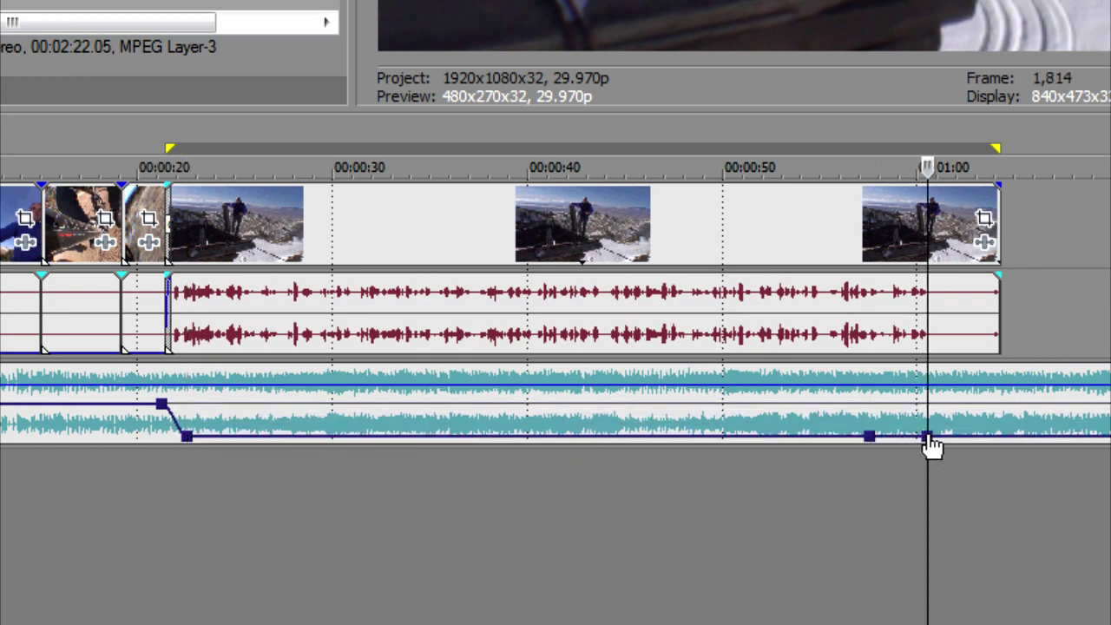
drag(927, 435, 927, 402)
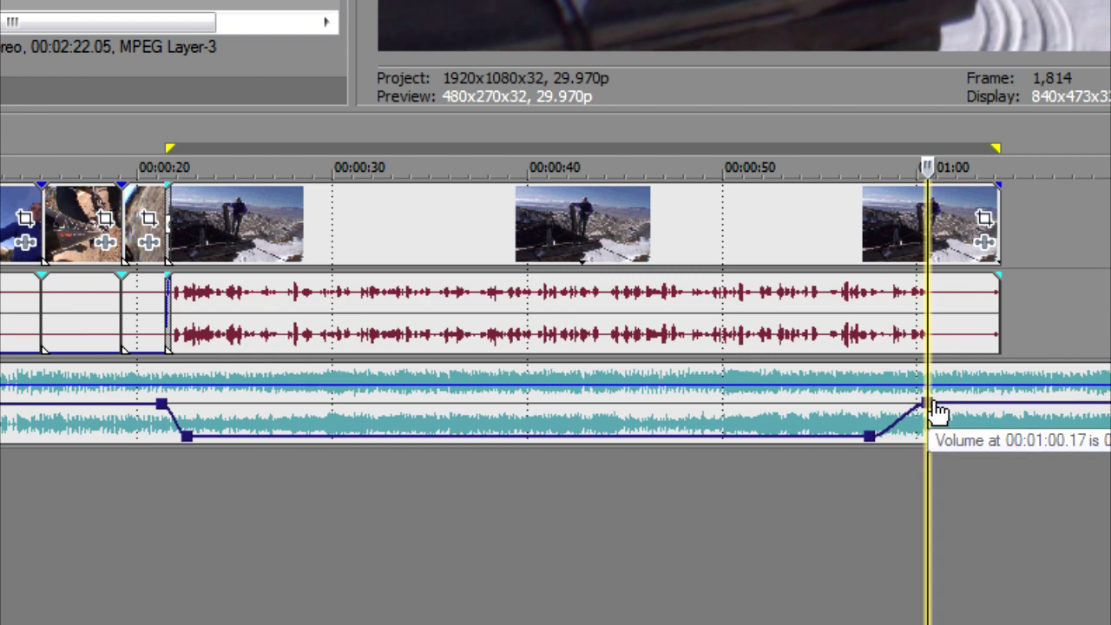
click(145, 477)
key(space)
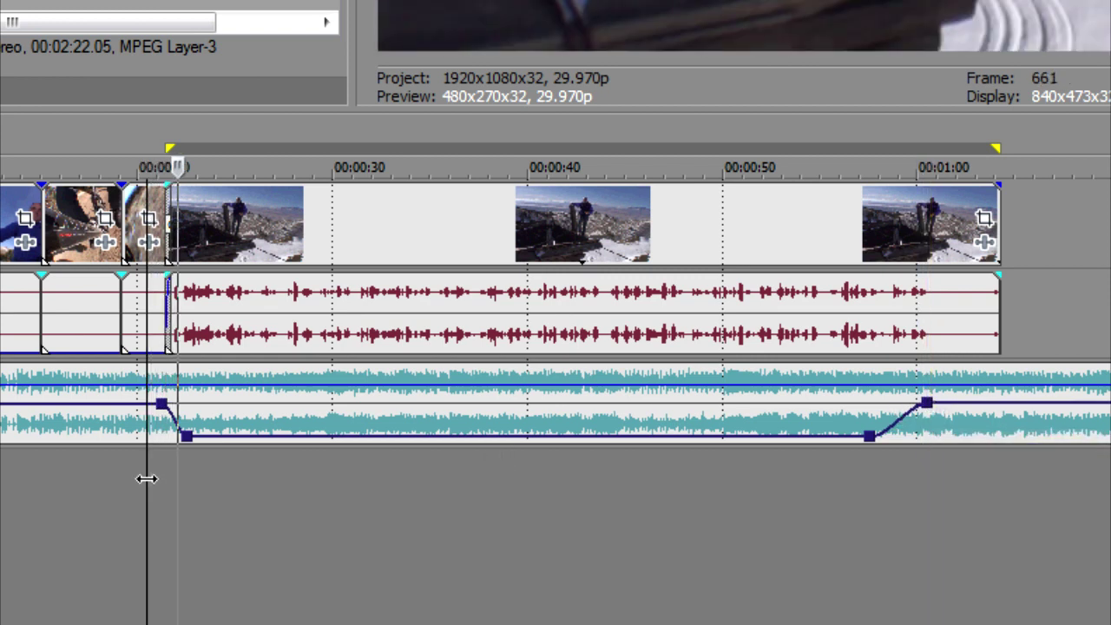
key(space)
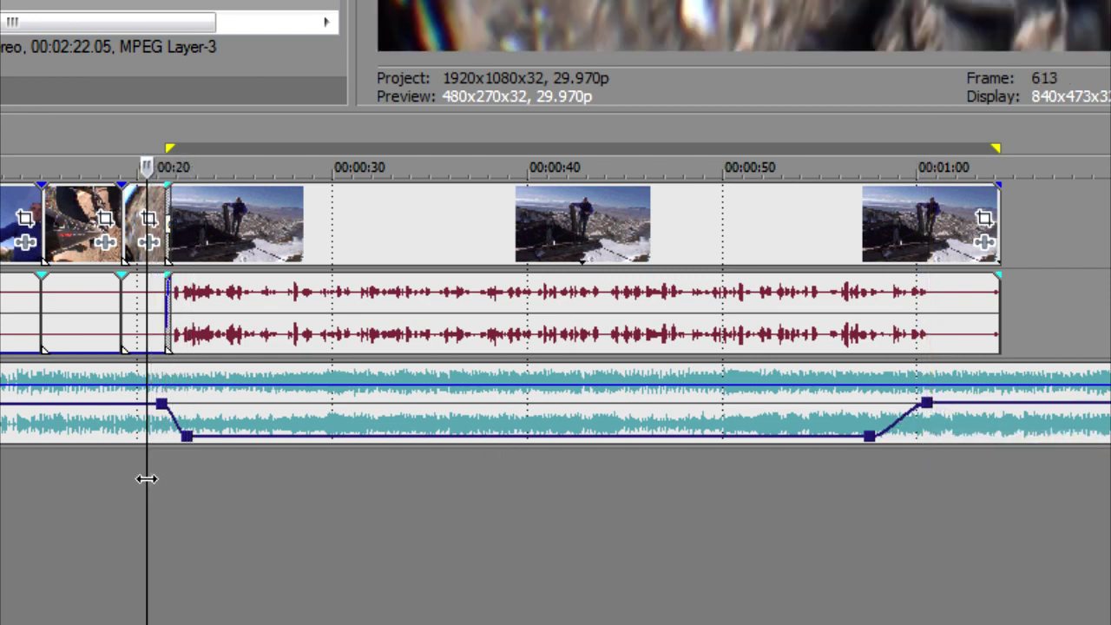
Give the fade down a Slow Fade curve and the rise a Fast Fade, then replay from 0:20
right_click(161, 405)
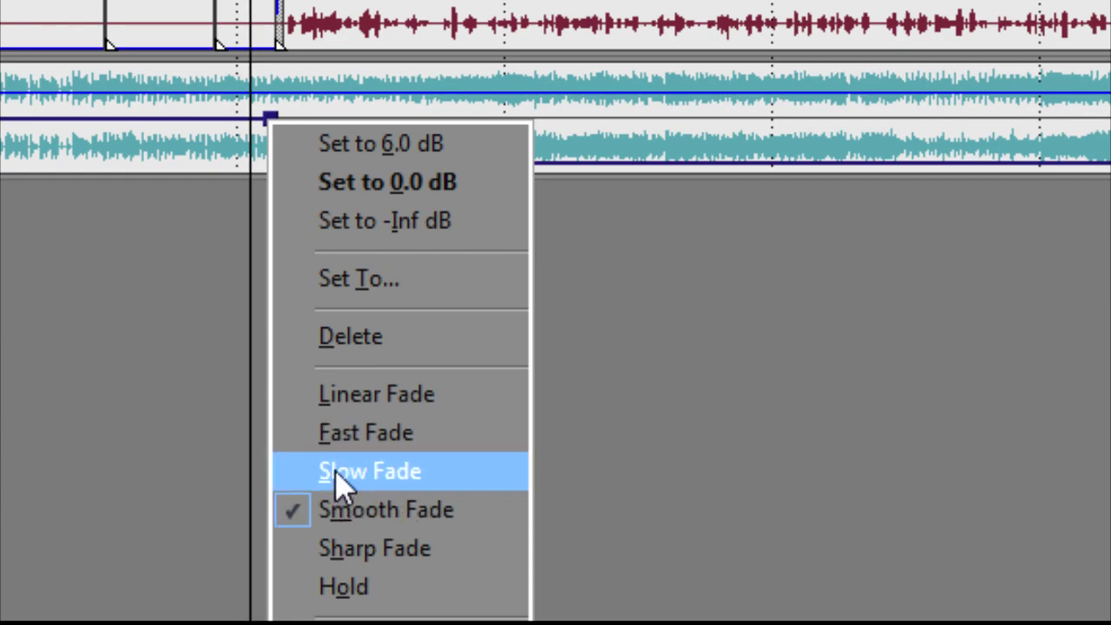
click(337, 473)
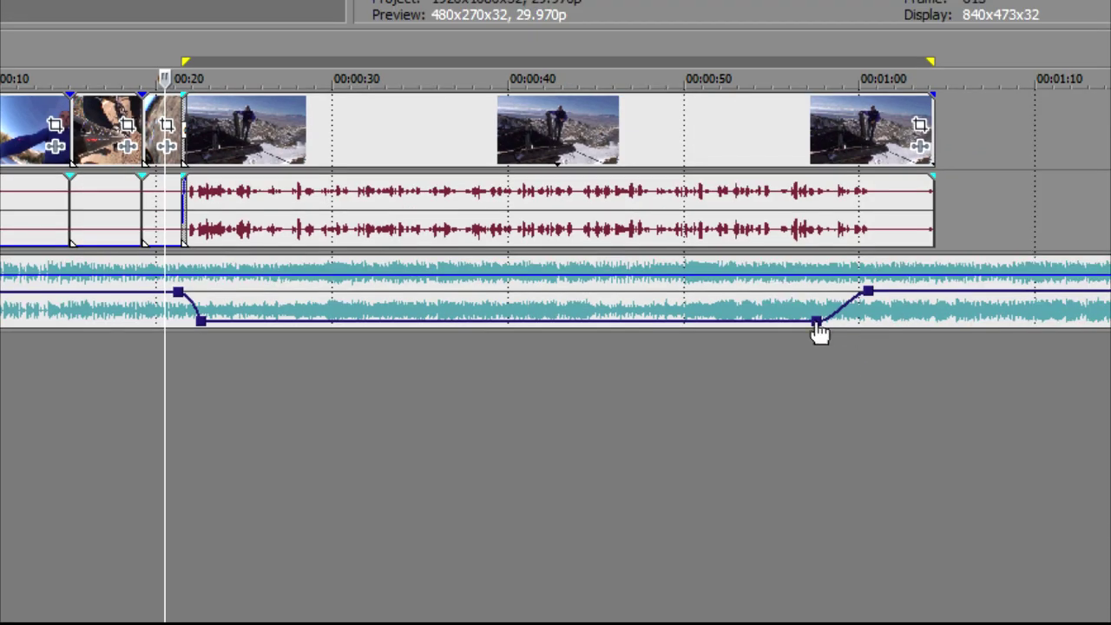
right_click(816, 320)
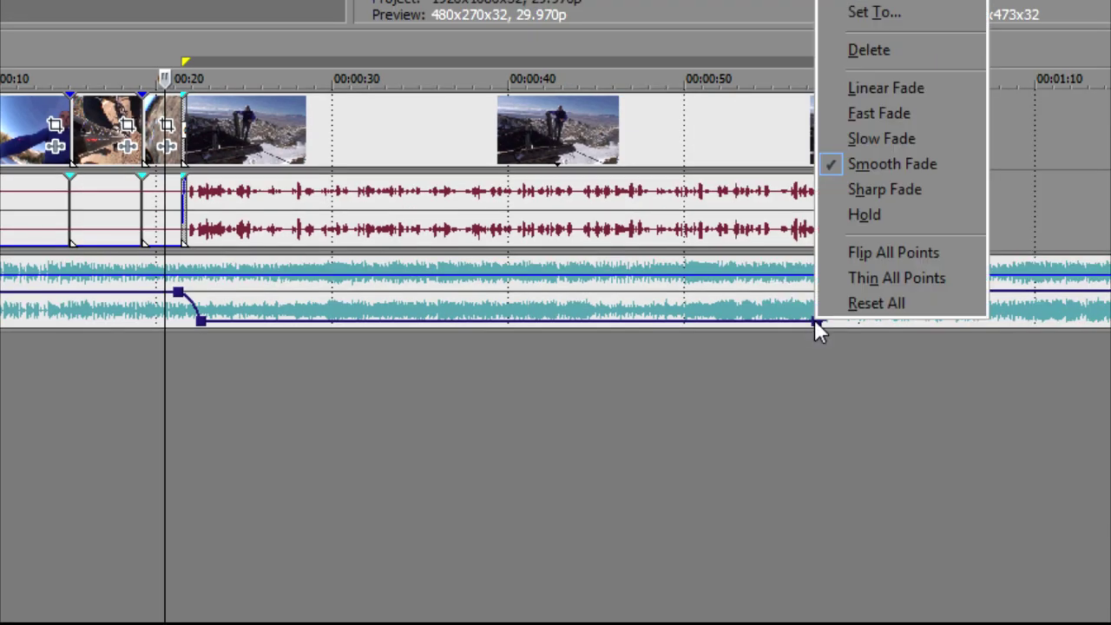
click(871, 114)
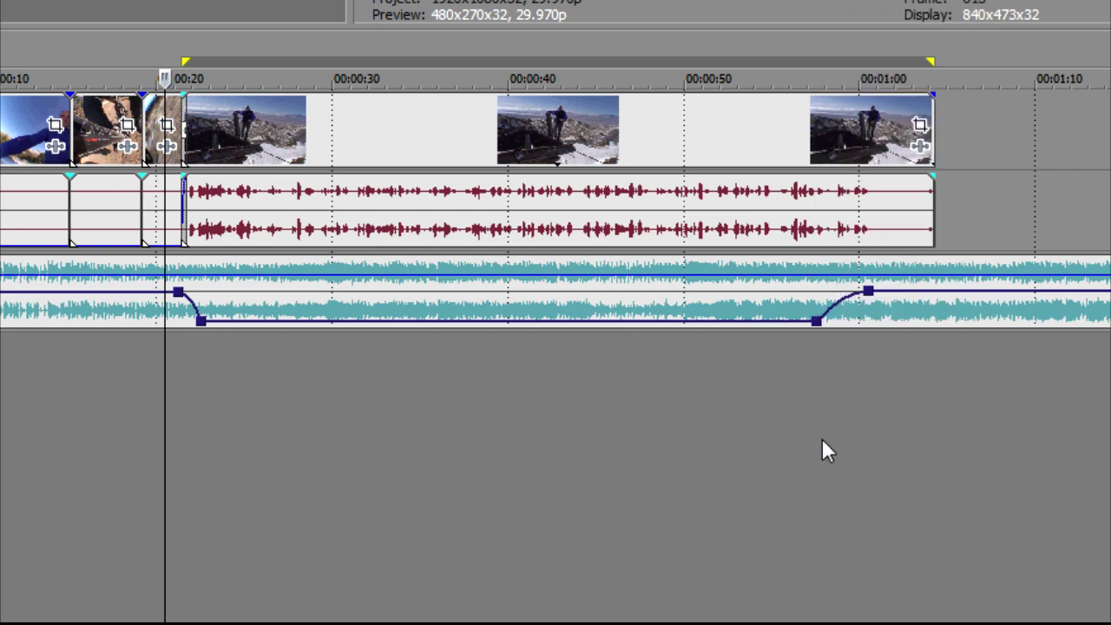
click(170, 348)
key(space)
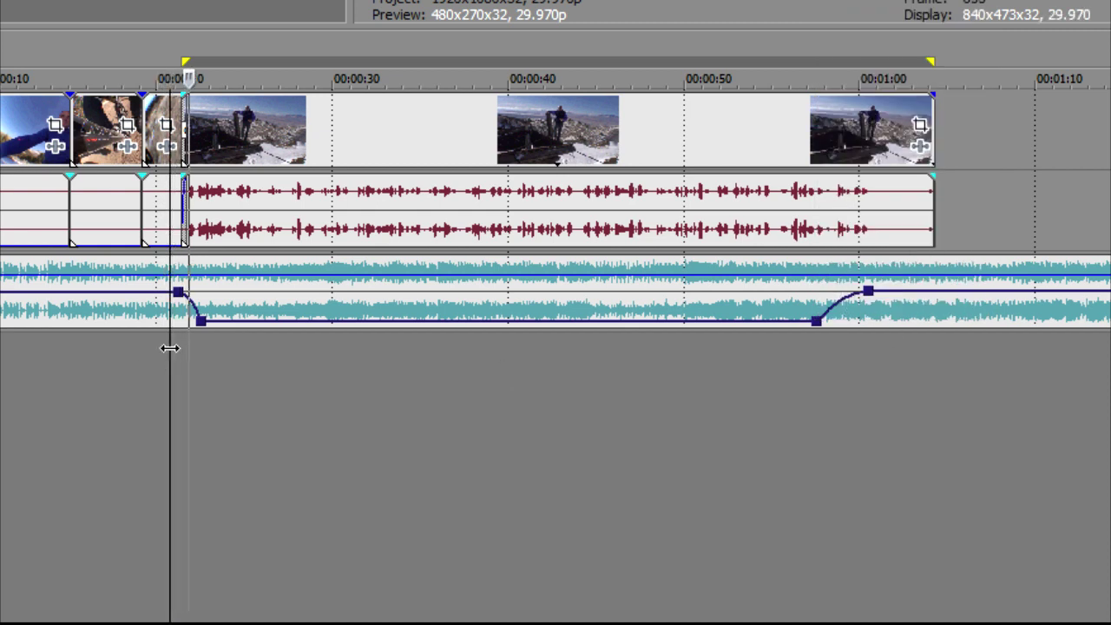